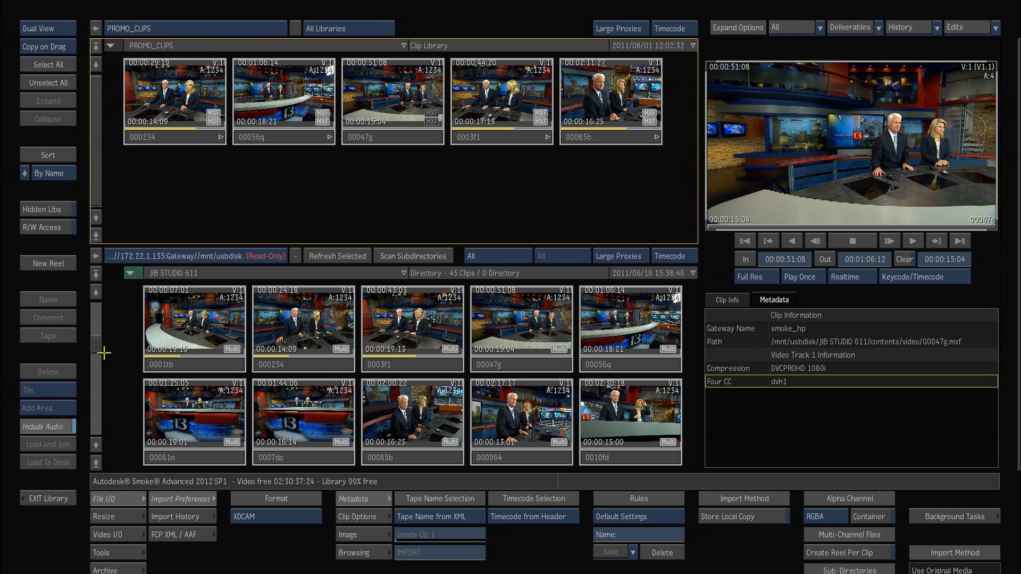
# Copy clips 00226d and 0023bp from the JIB STUDIO 611 directory into the PROMO_CLIPS library.
pyautogui.moveTo(95, 344); pyautogui.dragTo(93, 374)
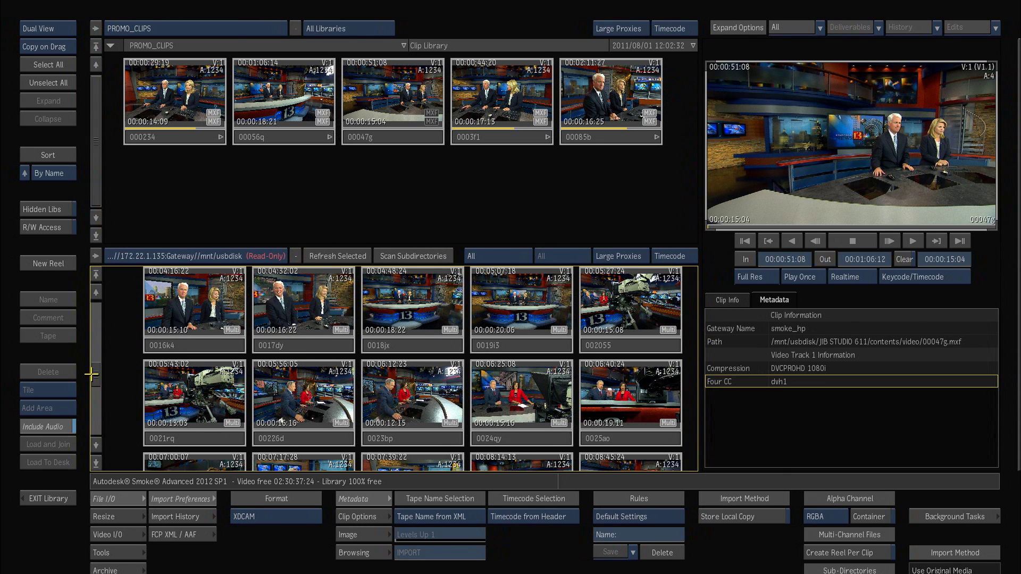
pyautogui.click(303, 437)
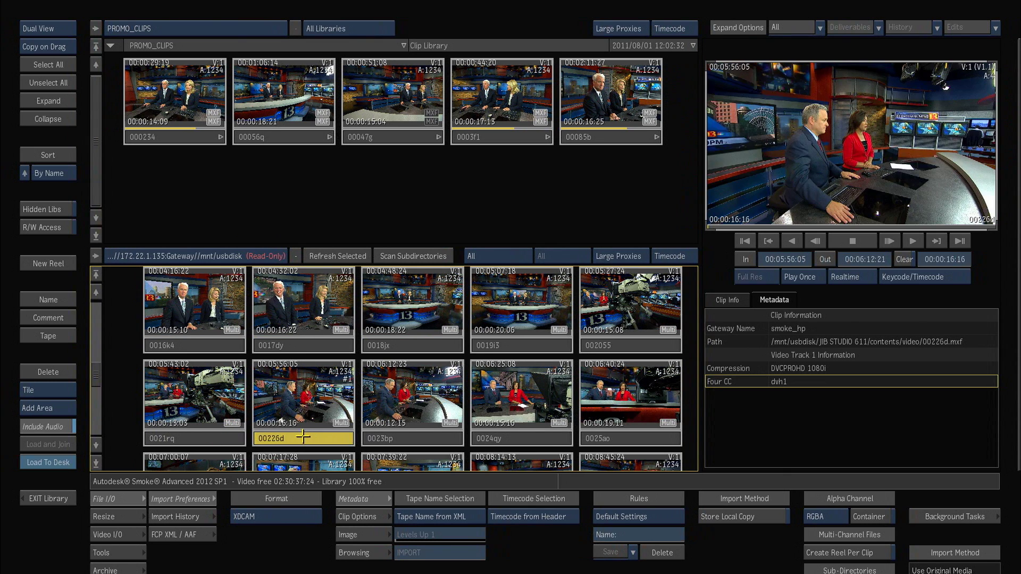
pyautogui.click(410, 437)
pyautogui.moveTo(297, 441); pyautogui.dragTo(188, 192)
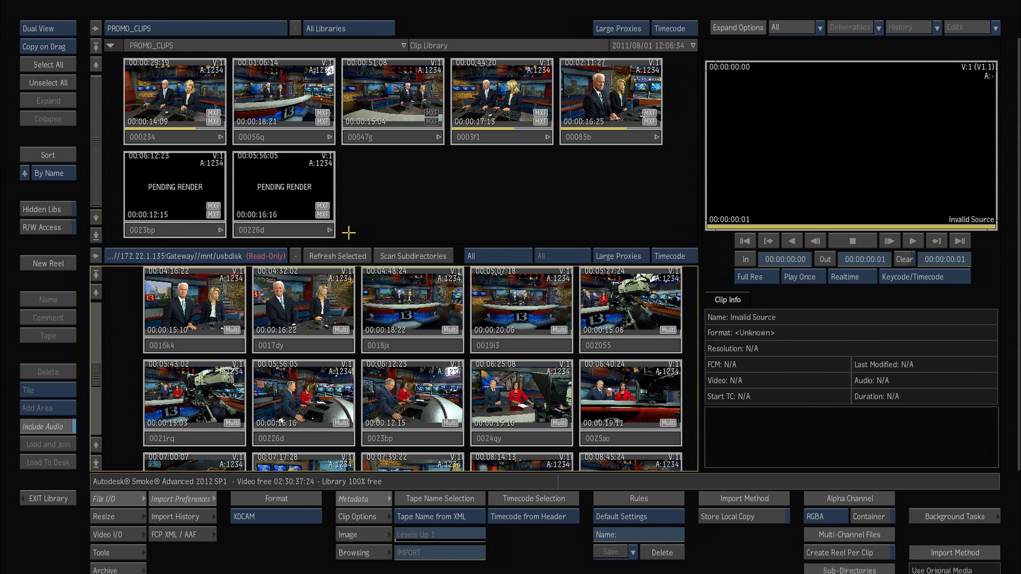
# Load all seven PROMO_CLIPS clips, from 000234 to 00226d, onto the desk and move the TEXT clip above them.
pyautogui.click(188, 131)
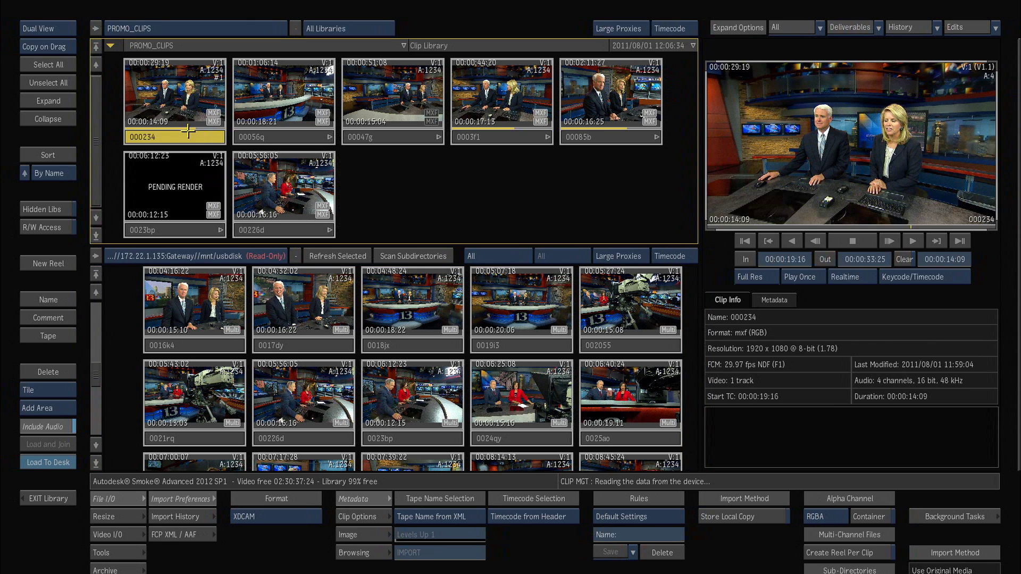
pyautogui.keyDown('shift'); pyautogui.click(284, 230); pyautogui.keyUp('shift')
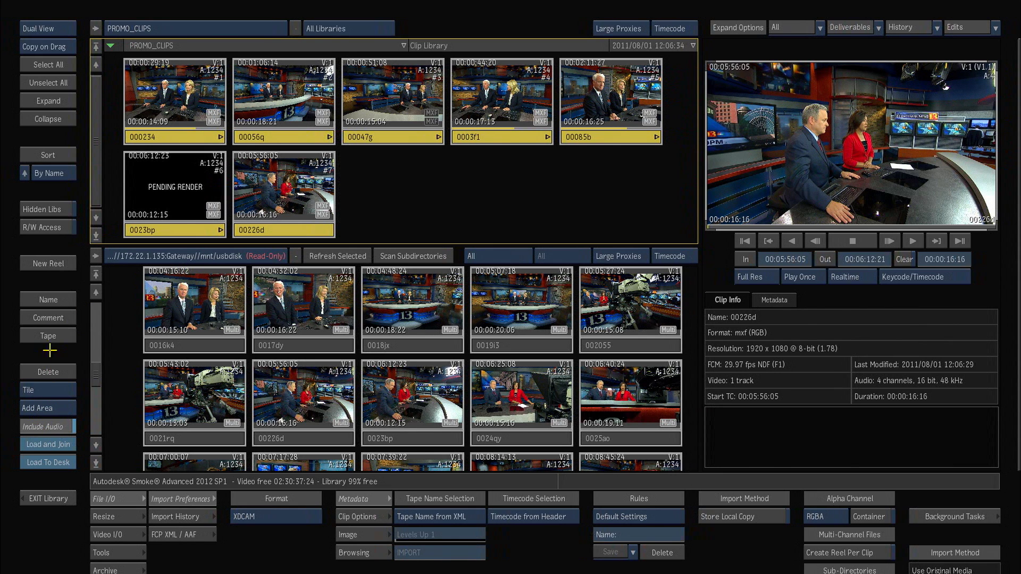
pyautogui.click(56, 464)
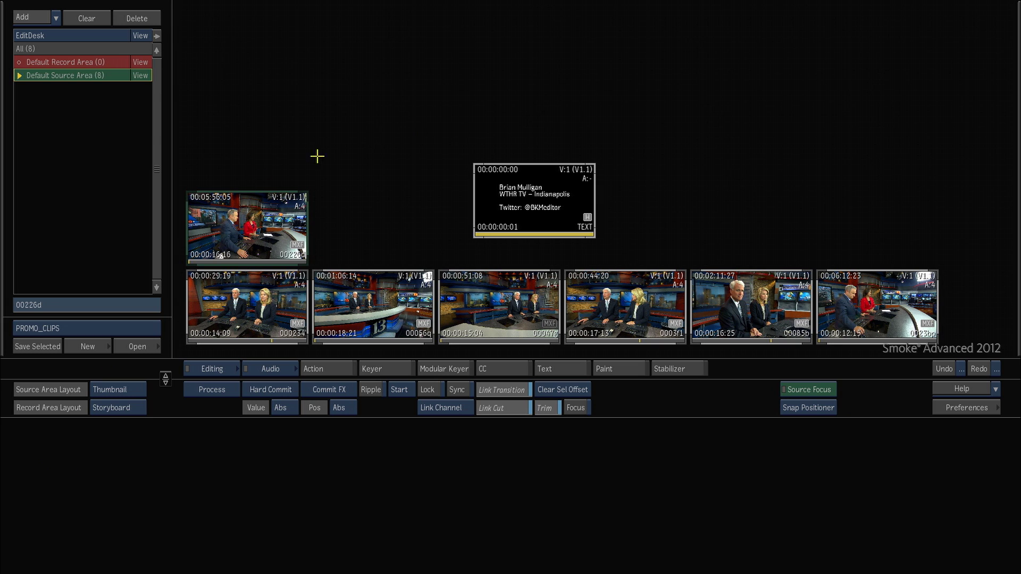
pyautogui.moveTo(521, 201); pyautogui.dragTo(245, 57)
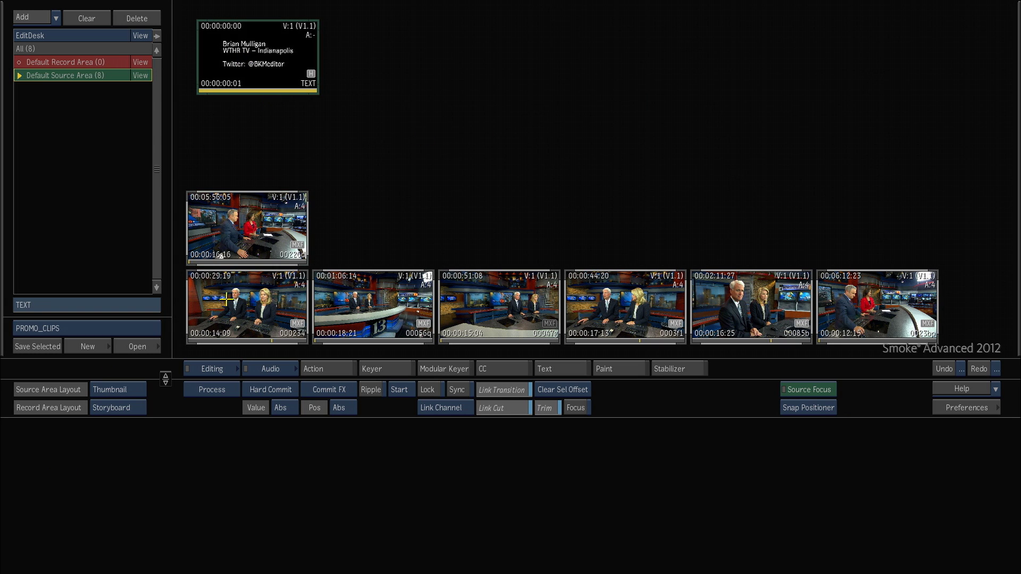
# Open clip 00226d in the player, scrub through it and switch the playback resolution to Proxies.
pyautogui.click(243, 246)
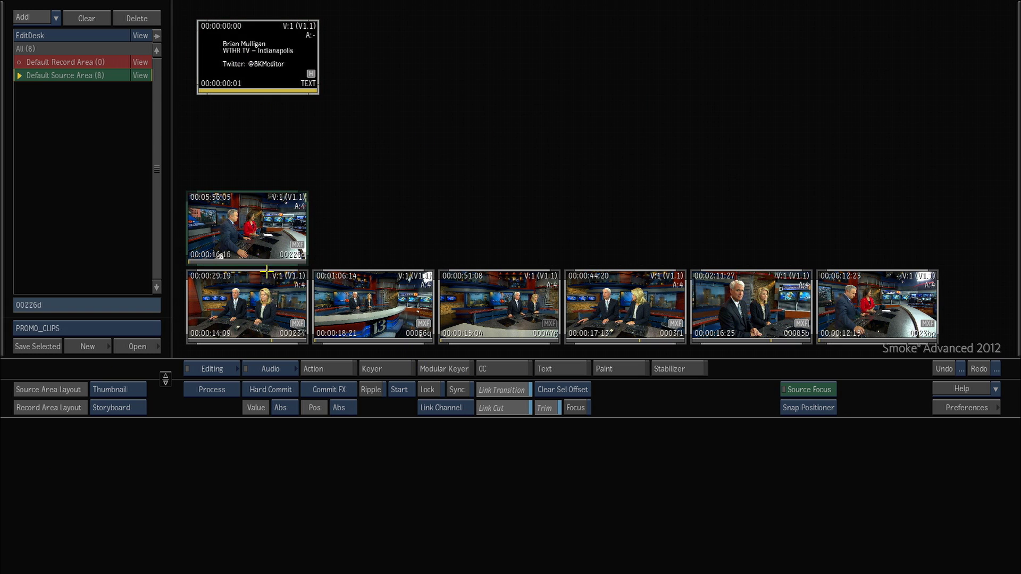
pyautogui.moveTo(1020, 139)
pyautogui.moveTo(410, 318); pyautogui.dragTo(480, 232)
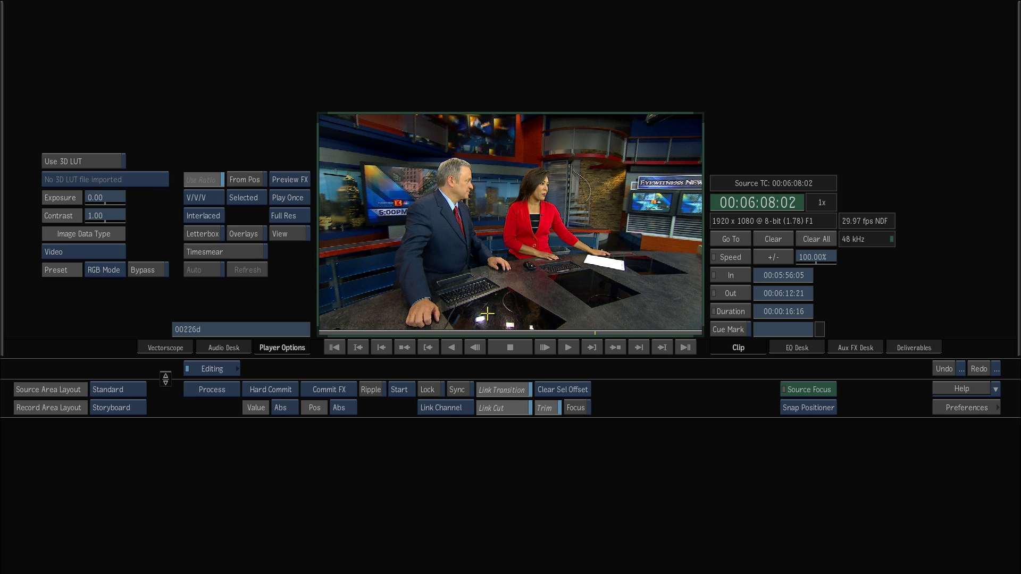
pyautogui.click(302, 217)
pyautogui.click(302, 217)
pyautogui.click(301, 215)
pyautogui.moveTo(302, 229); pyautogui.dragTo(296, 229)
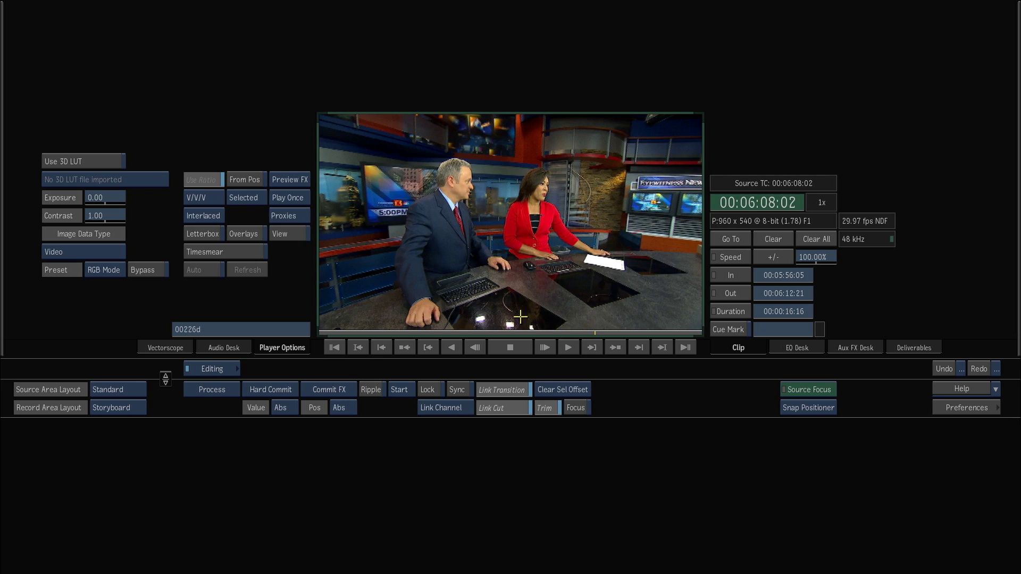
# Scrub and play clip 00226d full screen, then return to the desk thumbnails.
pyautogui.moveTo(557, 324); pyautogui.dragTo(419, 324)
pyautogui.press('Escape')
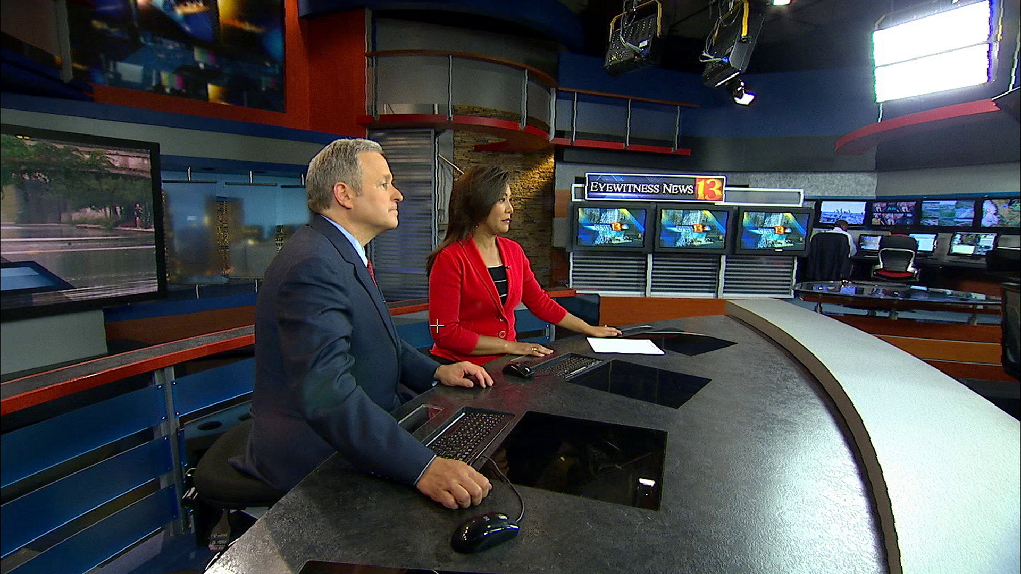
pyautogui.press('space')
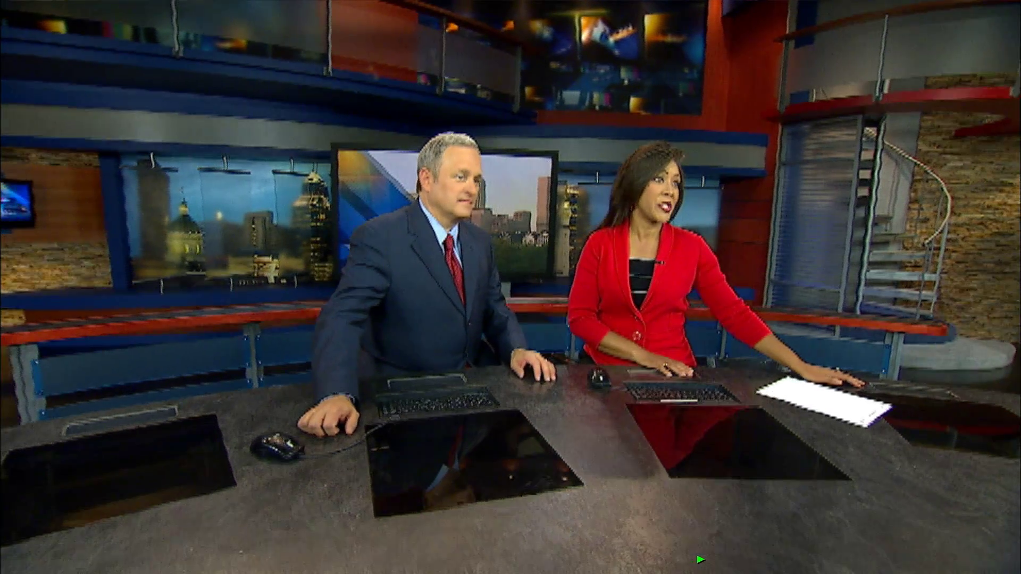
pyautogui.click(696, 545)
pyautogui.press('Escape')
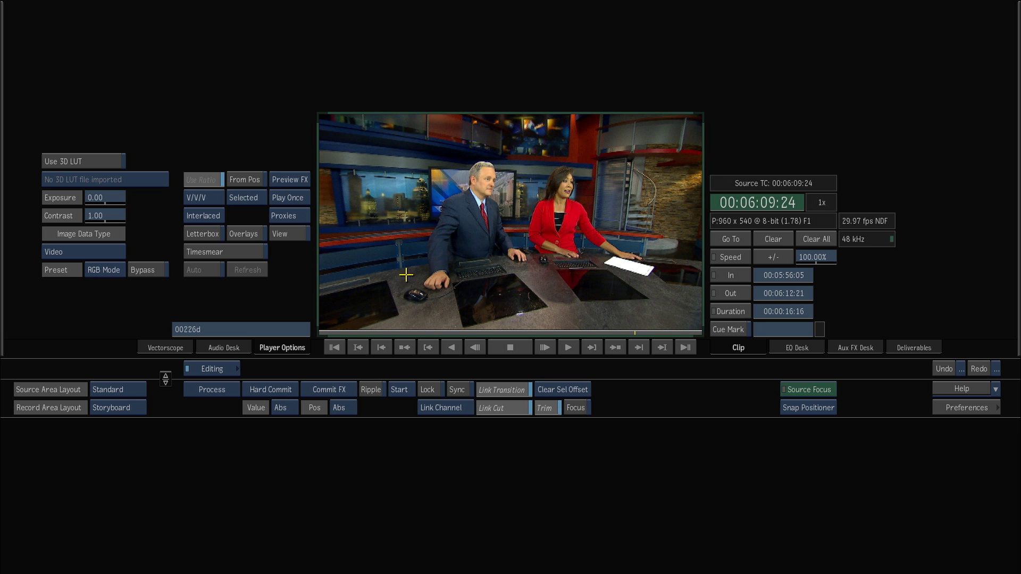
pyautogui.press('Escape')
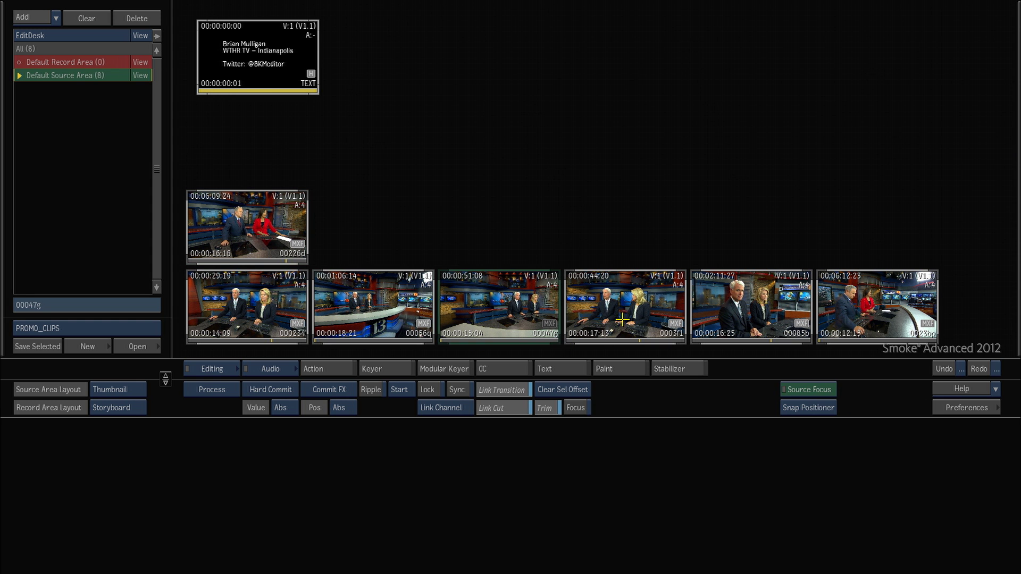
# Play clip 00085b from the desk and scrub back to 00:02:07:15.
pyautogui.click(740, 313)
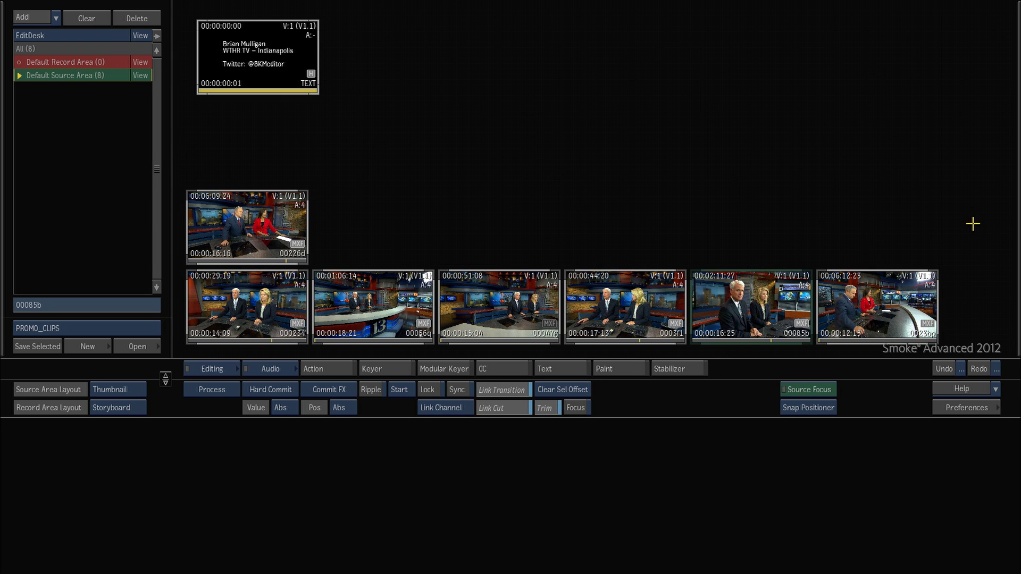
pyautogui.press('space')
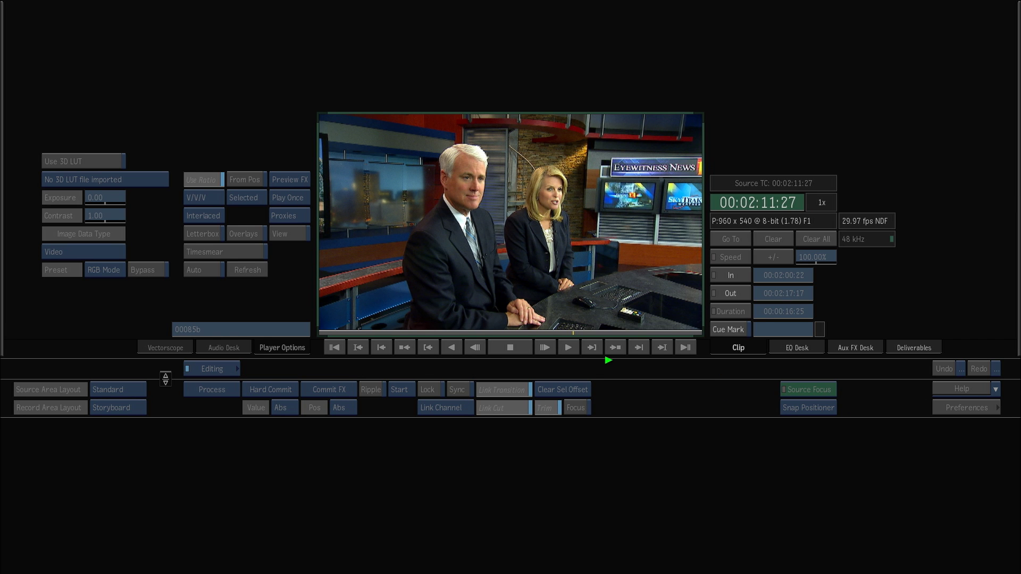
pyautogui.moveTo(585, 336); pyautogui.dragTo(438, 339)
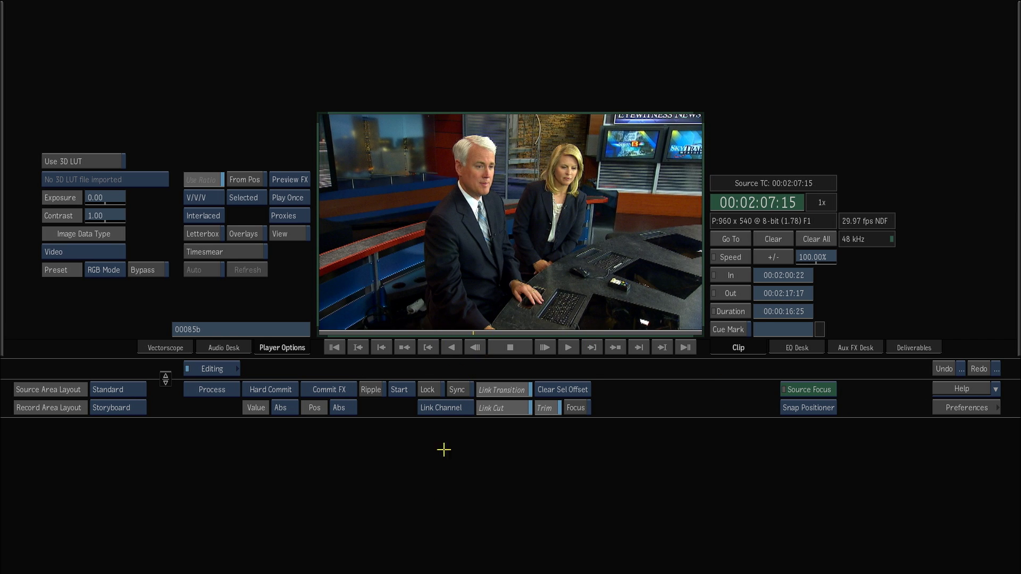
# Show the source timeline of clip 00085b, enlarge track V1.1 and select its video segment.
pyautogui.hotkey('alt', 't')
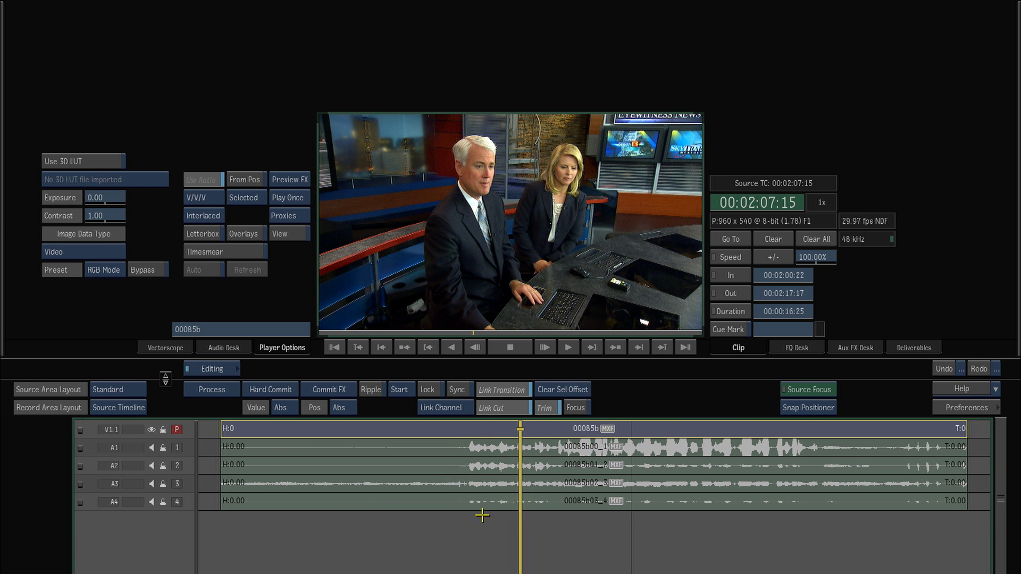
pyautogui.moveTo(520, 557); pyautogui.dragTo(453, 557)
pyautogui.moveTo(191, 438); pyautogui.dragTo(190, 511)
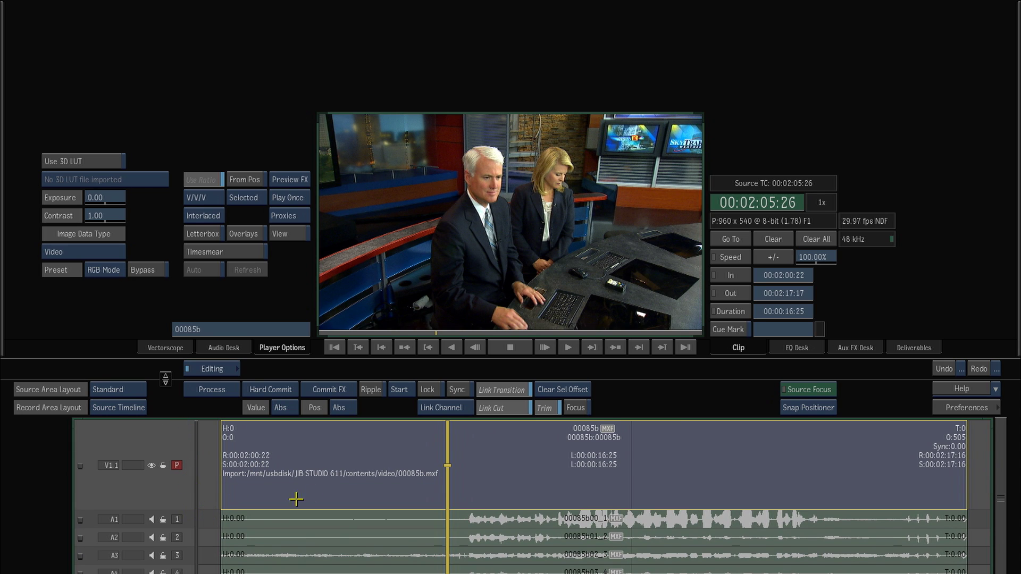
pyautogui.click(260, 487)
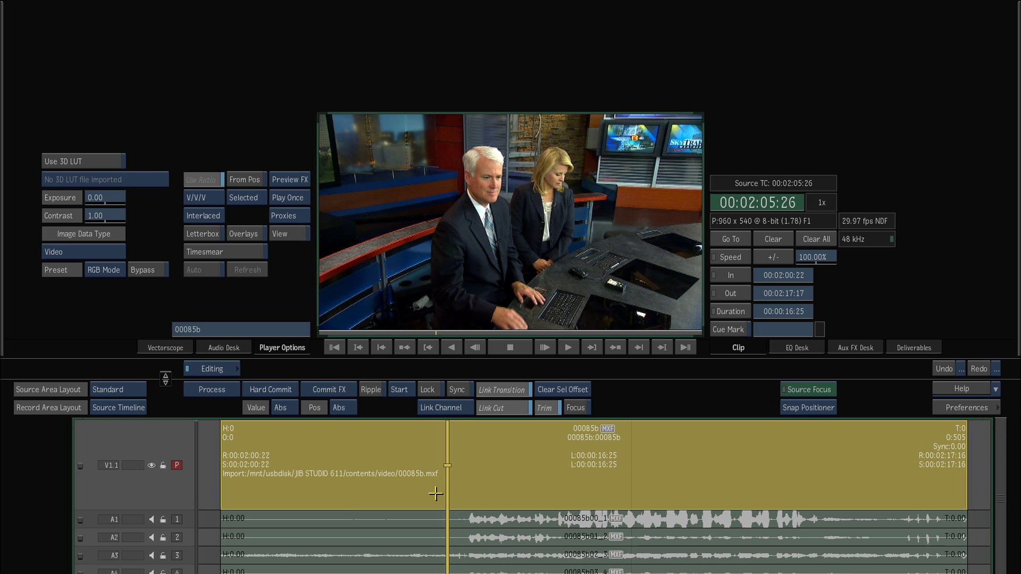
pyautogui.moveTo(447, 569)
pyautogui.mouseDown()
pyautogui.moveTo(353, 570)
pyautogui.moveTo(492, 569)
pyautogui.moveTo(460, 570)
pyautogui.mouseUp()
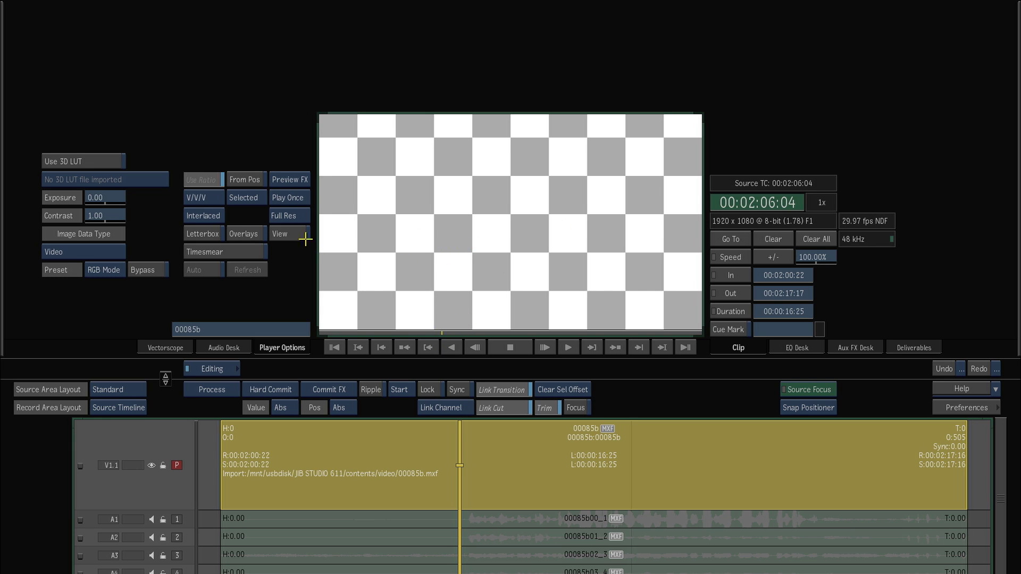
# Set the playback resolution to Proxies and play clip 00085b, then scrub back to 00:02:06:07.
pyautogui.click(302, 214)
pyautogui.click(301, 231)
pyautogui.moveTo(492, 324); pyautogui.dragTo(449, 316)
pyautogui.press('space')
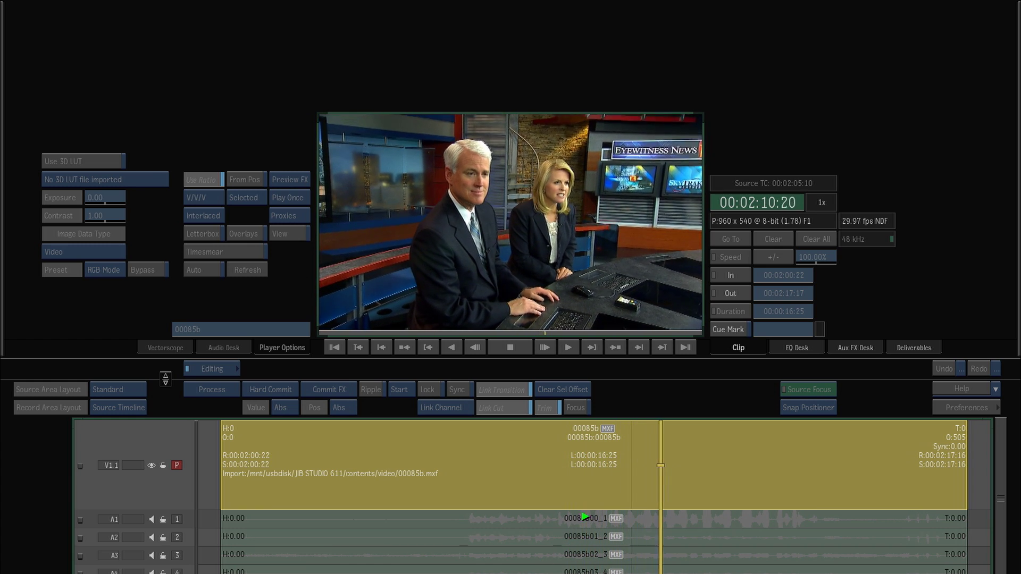
pyautogui.press('space')
pyautogui.moveTo(713, 466); pyautogui.dragTo(464, 466)
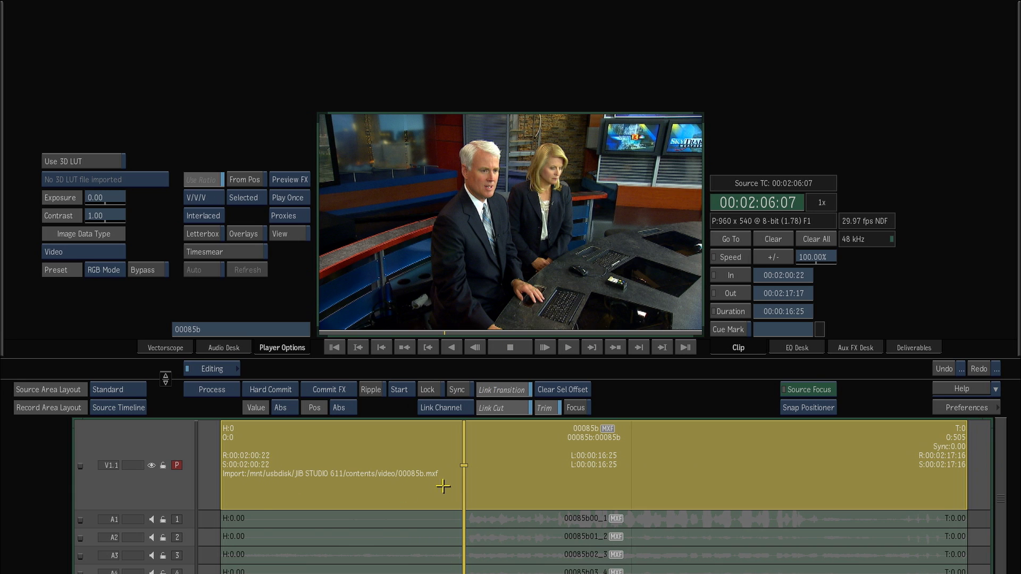
# Set the playback resolution of clip 00085b to Full Res, return to the desk thumbnails and hide the source timeline.
pyautogui.moveTo(465, 466)
pyautogui.mouseDown()
pyautogui.moveTo(370, 466)
pyautogui.moveTo(491, 465)
pyautogui.moveTo(356, 478)
pyautogui.moveTo(456, 479)
pyautogui.mouseUp()
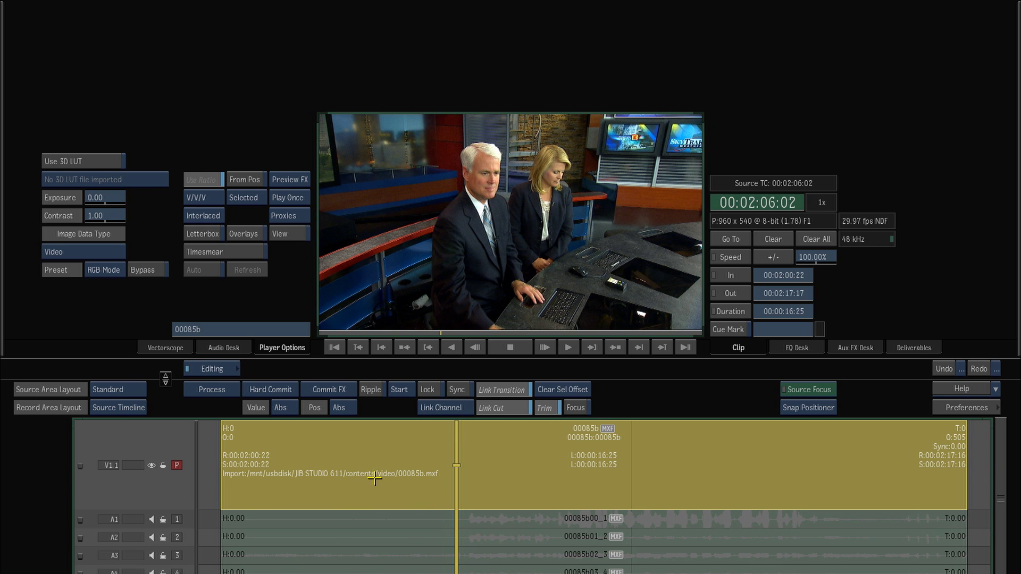
pyautogui.click(296, 218)
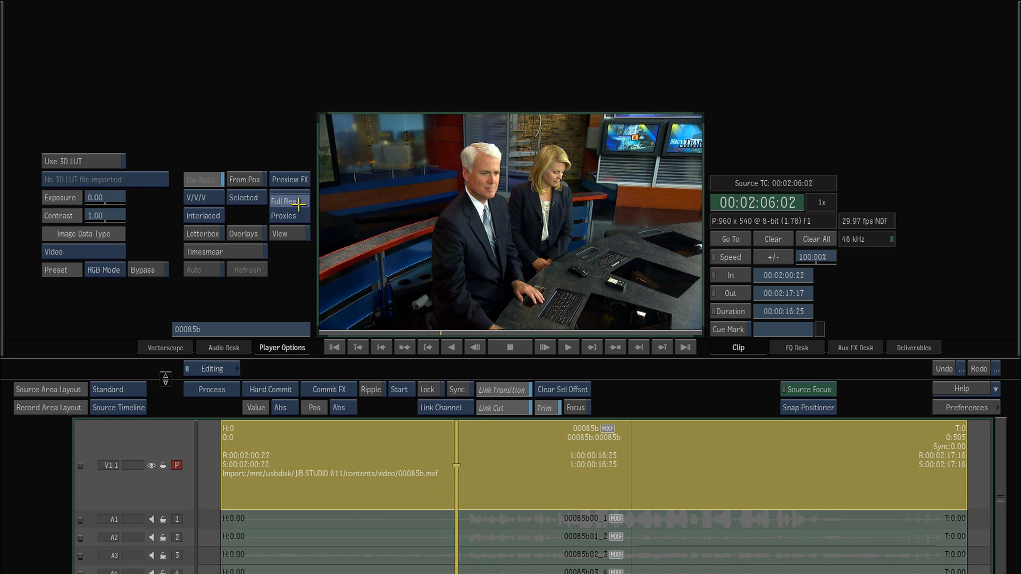
pyautogui.click(299, 204)
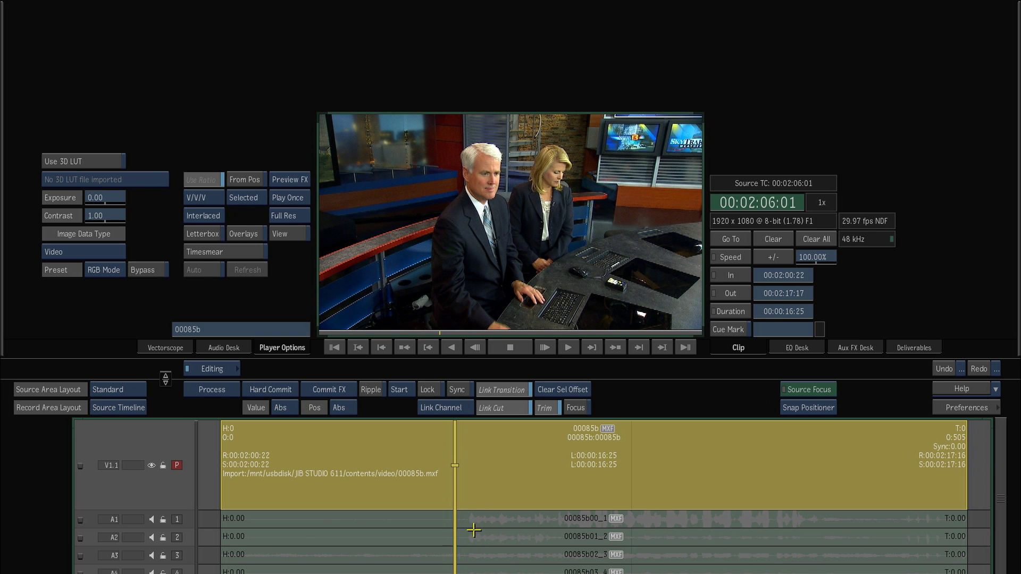
pyautogui.press('Escape')
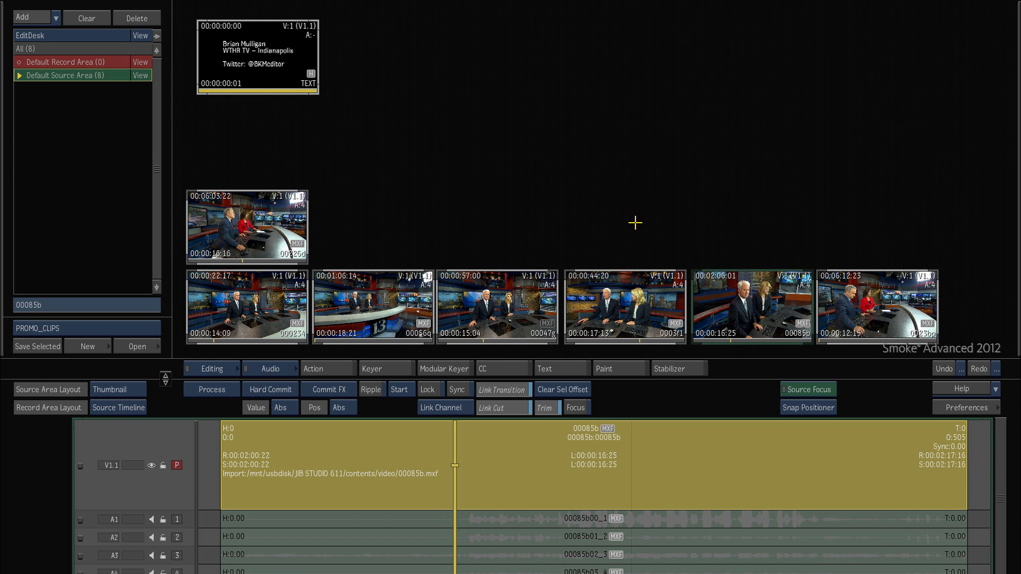
pyautogui.press('`')
pyautogui.press('`')
pyautogui.hotkey('shift', '`')
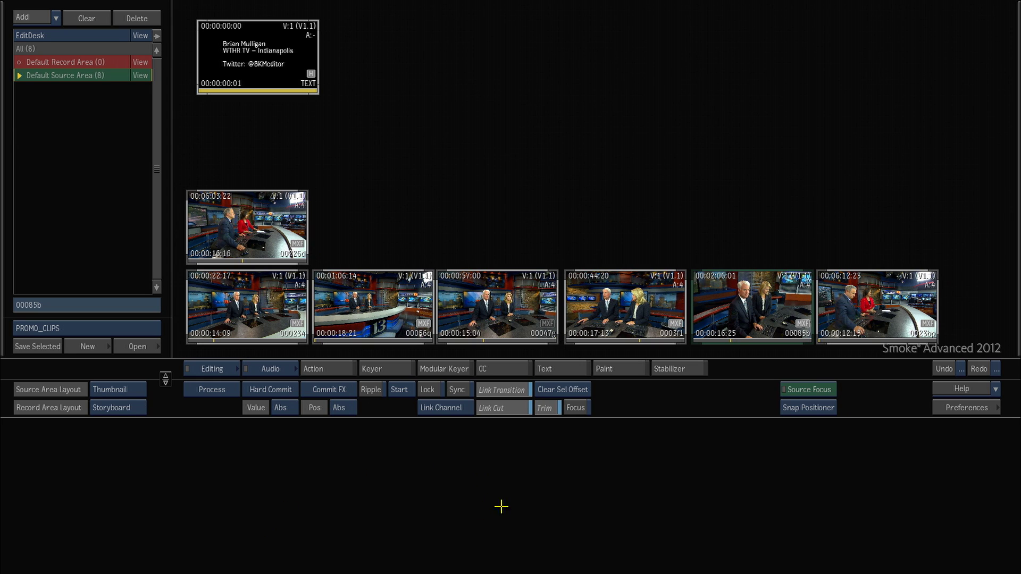
# Open clip 000234 with its source timeline and mark In at 00:00:24:05 and Out at 00:00:29:17.
pyautogui.moveTo(262, 334)
pyautogui.mouseDown()
pyautogui.moveTo(242, 335)
pyautogui.moveTo(269, 334)
pyautogui.mouseUp()
pyautogui.moveTo(1019, 106)
pyautogui.moveTo(531, 302); pyautogui.dragTo(476, 313)
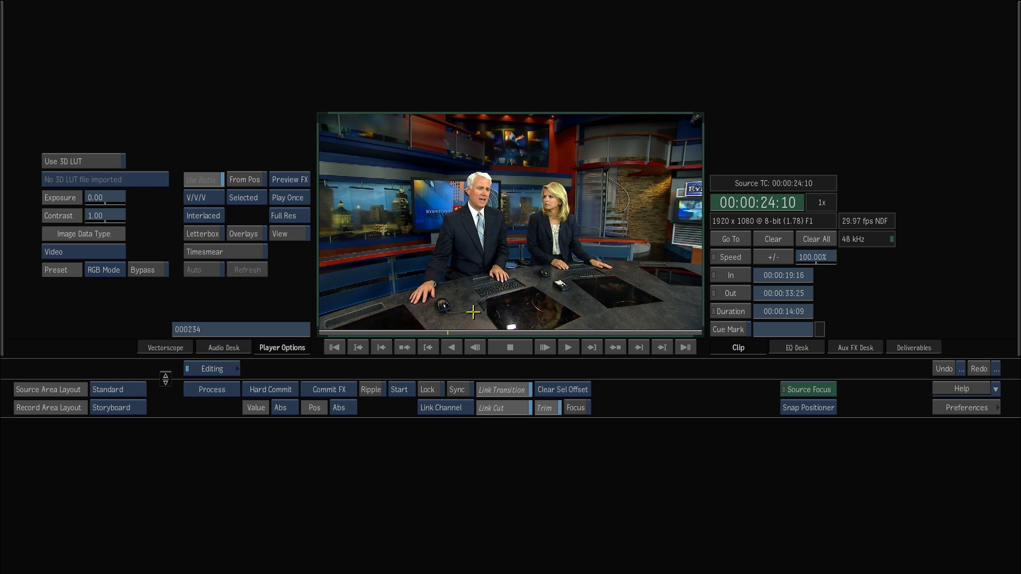
pyautogui.hotkey('shift', '`')
pyautogui.moveTo(470, 458); pyautogui.dragTo(462, 458)
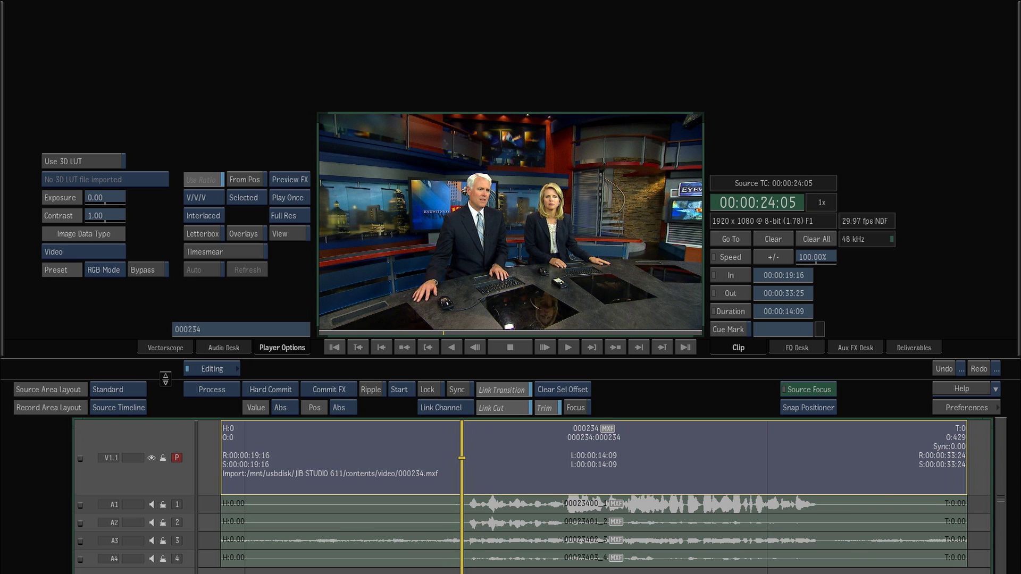
pyautogui.moveTo(462, 562); pyautogui.dragTo(744, 562)
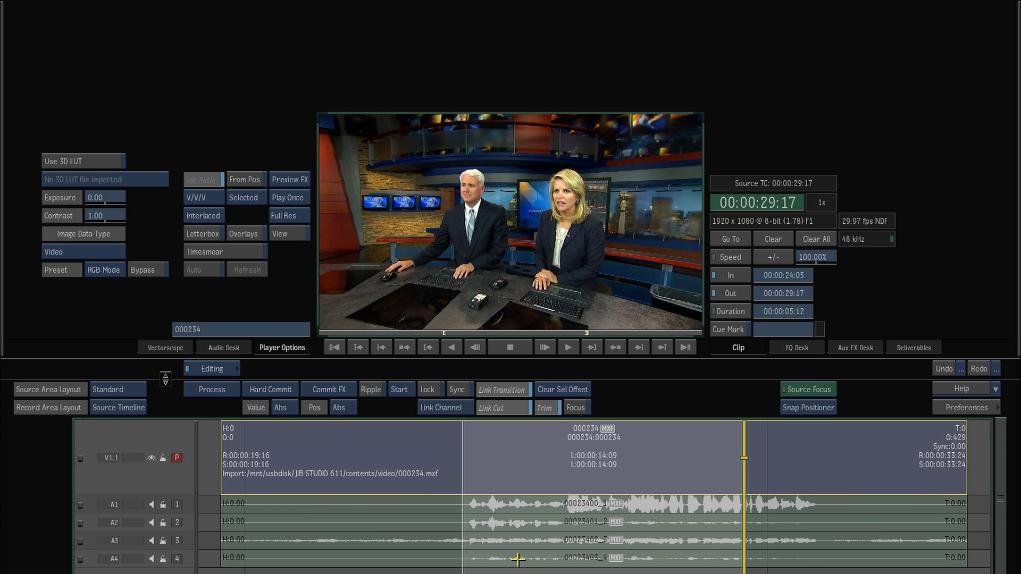
# Edit the marked range of clip 000234 into the record timeline and return to the desk thumbnails.
pyautogui.moveTo(518, 561)
pyautogui.moveTo(745, 573); pyautogui.dragTo(632, 573)
pyautogui.press('Up')
pyautogui.moveTo(1019, 201)
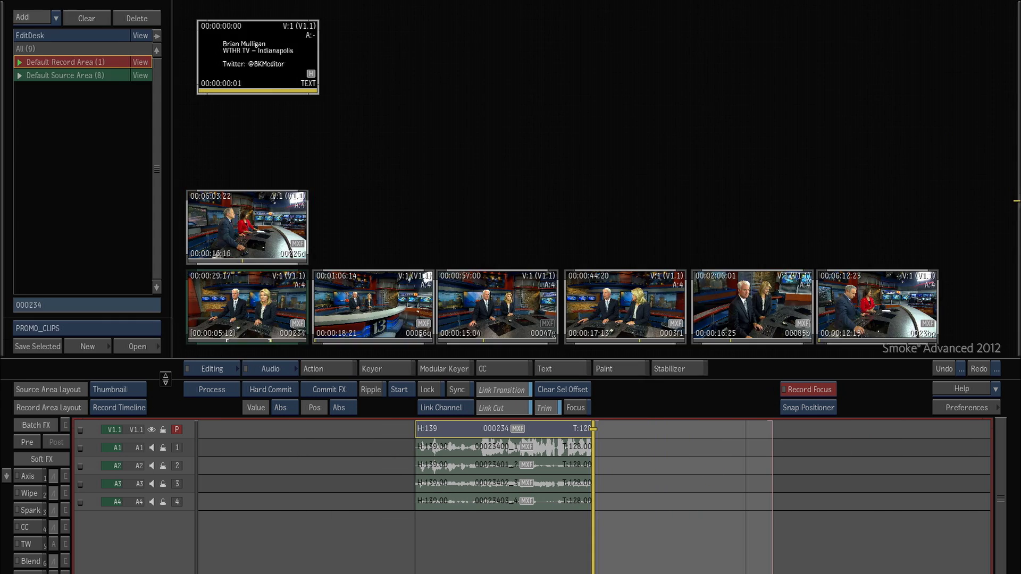
# Mark In and Out points 00:00:02:09 apart on clip 00226d and edit the range into the record timeline after 000234.
pyautogui.click(515, 323)
pyautogui.click(624, 322)
pyautogui.moveTo(887, 324); pyautogui.dragTo(954, 330)
pyautogui.moveTo(241, 224)
pyautogui.mouseDown()
pyautogui.moveTo(247, 239)
pyautogui.moveTo(228, 249)
pyautogui.moveTo(350, 242)
pyautogui.moveTo(197, 236)
pyautogui.moveTo(326, 246)
pyautogui.mouseUp()
pyautogui.press('i')
pyautogui.click(265, 241)
pyautogui.click(275, 236)
pyautogui.press('o')
pyautogui.press('F10')
# Mark an In point at about 00:00:43:20 on clip 0003f1 and edit the clip into the record timeline.
pyautogui.moveTo(631, 573); pyautogui.dragTo(733, 573)
pyautogui.moveTo(624, 328); pyautogui.dragTo(595, 343)
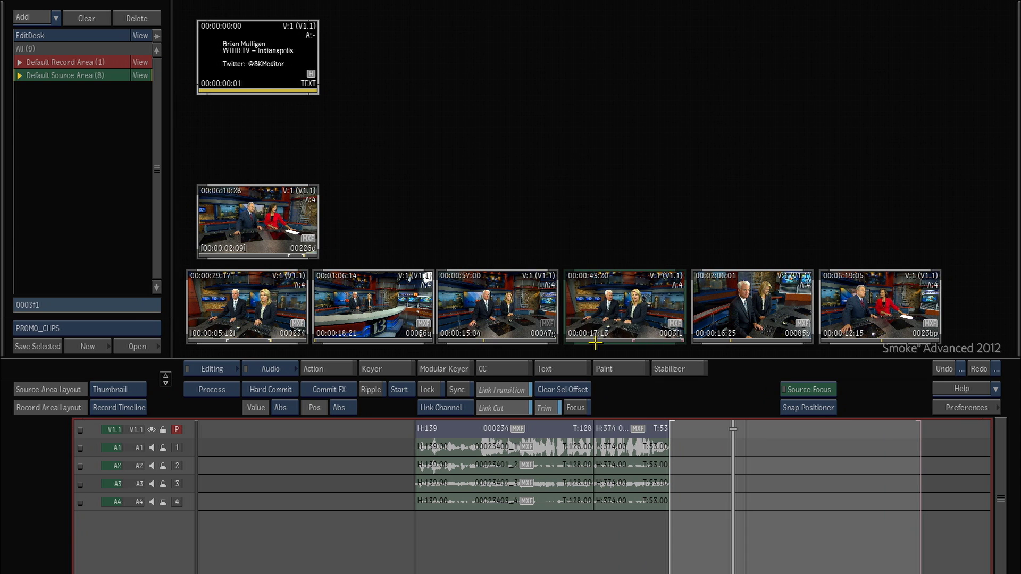
pyautogui.press('i')
pyautogui.press('F10')
# Move clip 0003f1 in the record timeline to directly after the second segment, closing the gap between them.
pyautogui.press('Up')
pyautogui.press('Up')
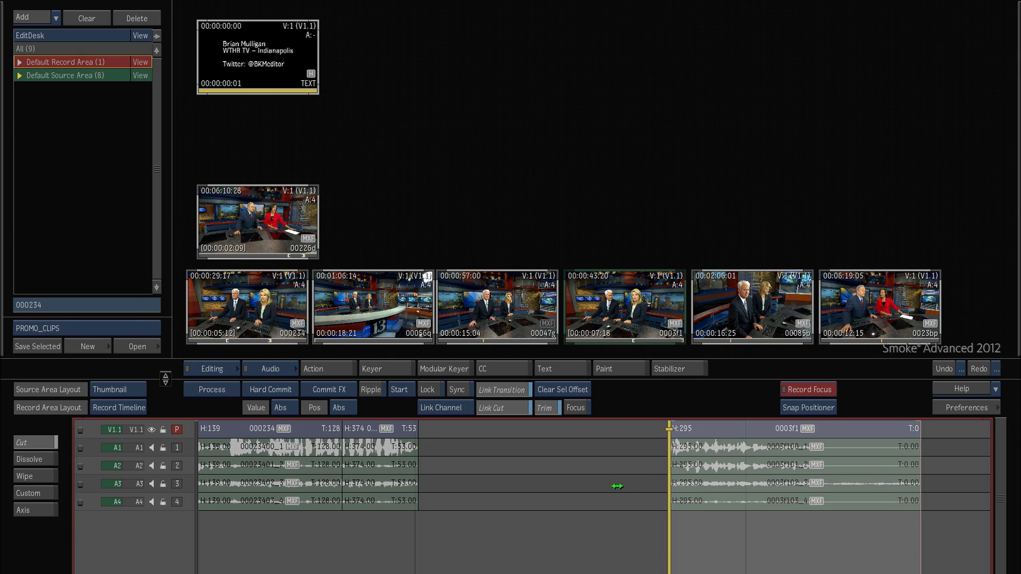
pyautogui.click(734, 428)
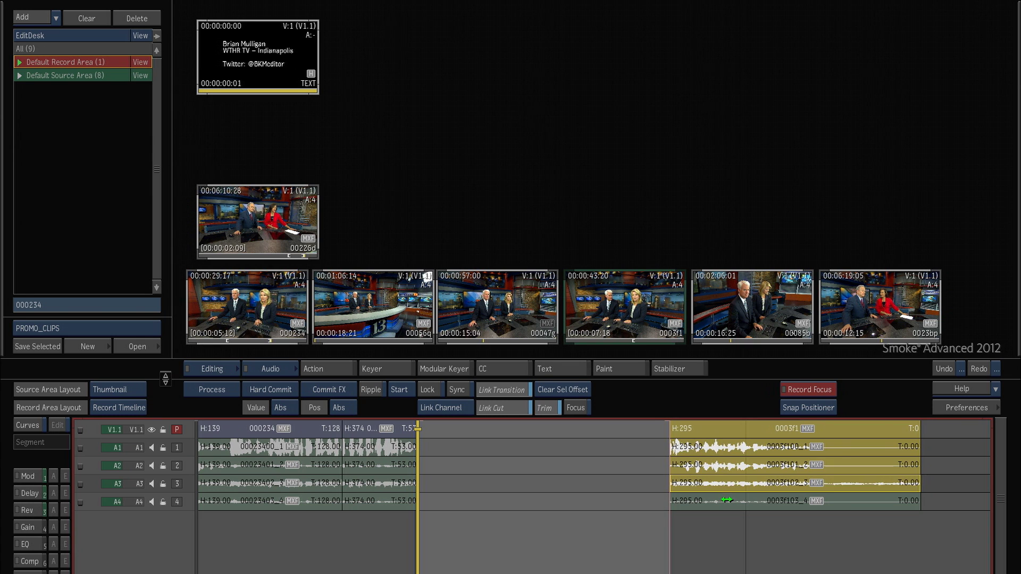
pyautogui.hotkey('ctrl', 'z')
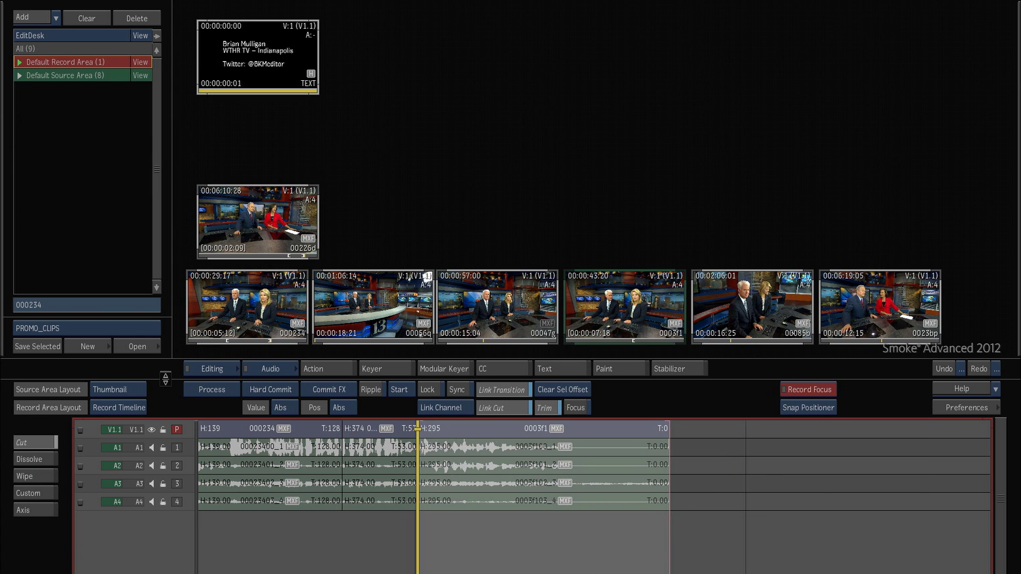
pyautogui.press('-')
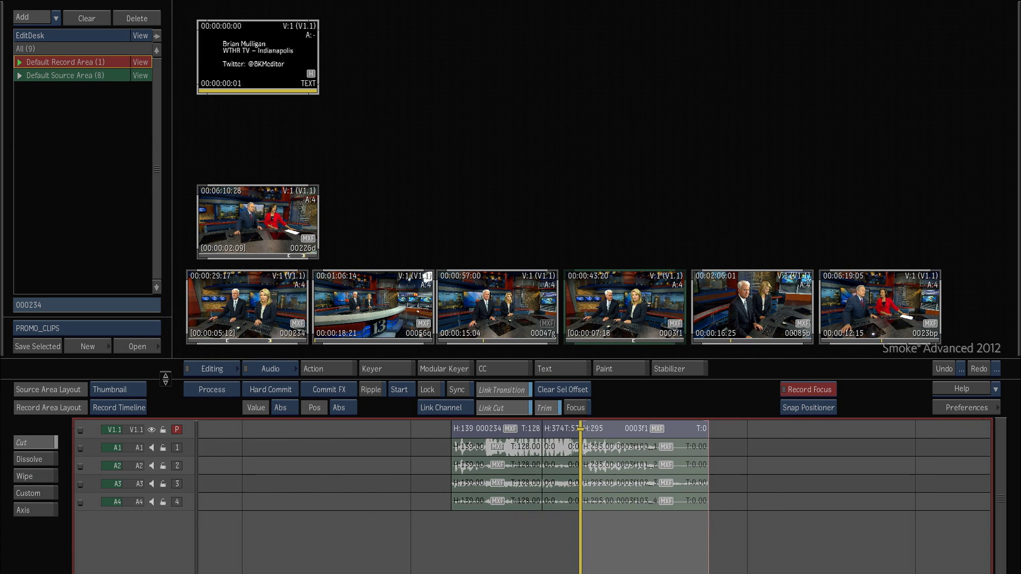
pyautogui.press('+')
pyautogui.press('+')
# Play the edited three-clip sequence full screen from its start and return to the first segment in the timeline.
pyautogui.moveTo(540, 570); pyautogui.dragTo(405, 571)
pyautogui.moveTo(1019, 108)
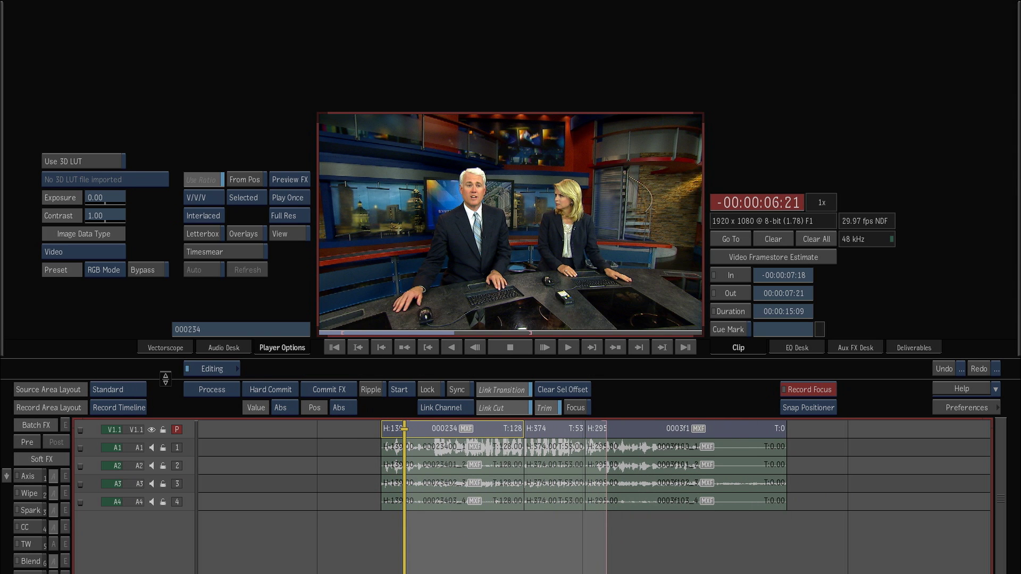
pyautogui.press('Home')
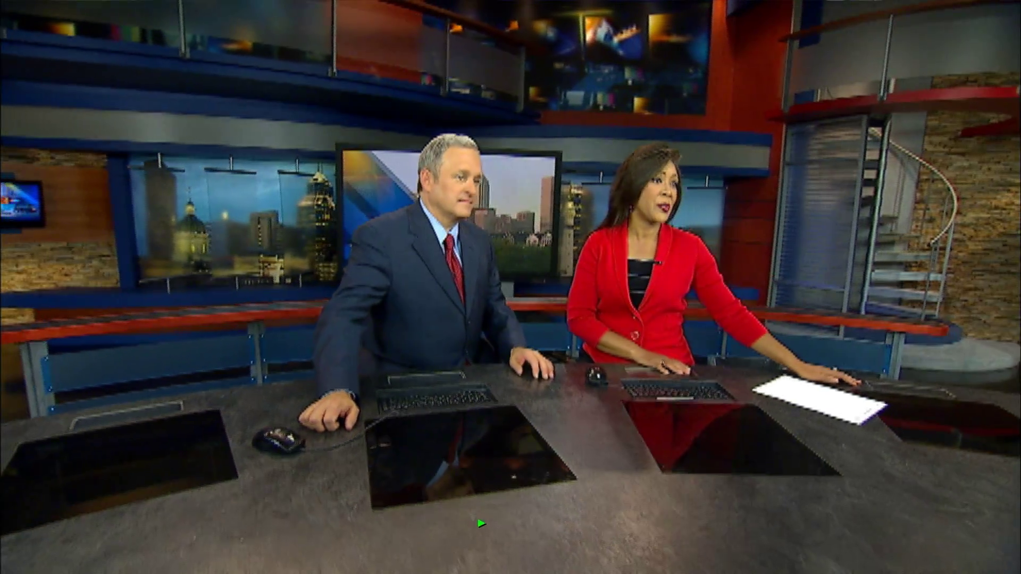
pyautogui.click(479, 524)
pyautogui.moveTo(476, 525); pyautogui.dragTo(420, 524)
# Select all three video segments in the record timeline and add a CC soft effect to them.
pyautogui.click(485, 429)
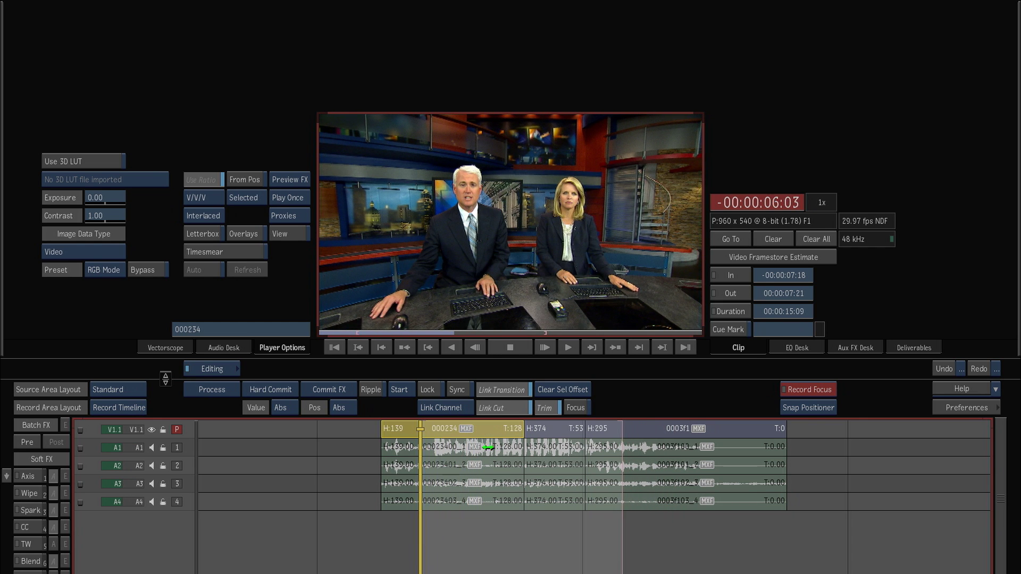
pyautogui.keyDown('ctrl'); pyautogui.click(567, 429); pyautogui.keyUp('ctrl')
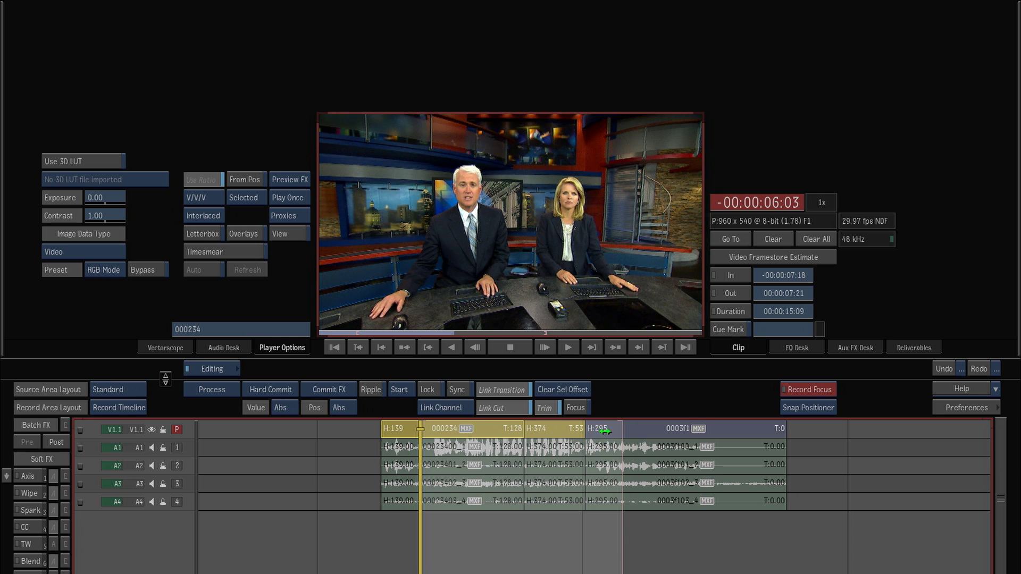
pyautogui.keyDown('ctrl'); pyautogui.click(605, 433); pyautogui.keyUp('ctrl')
pyautogui.click(30, 527)
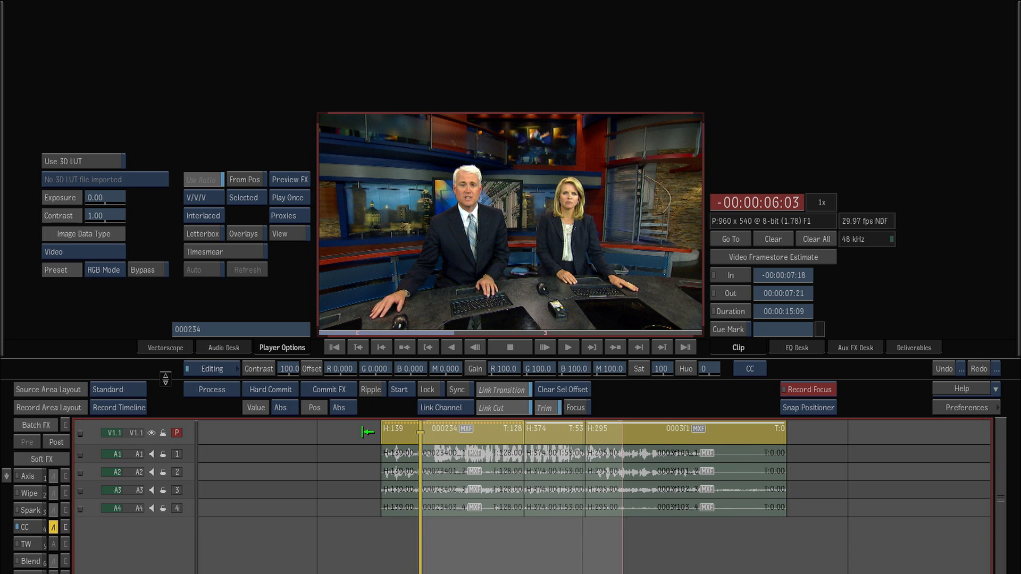
# Set the CC saturation to 118 across all three selected video segments.
pyautogui.click(556, 434)
pyautogui.keyDown('ctrl'); pyautogui.click(608, 440); pyautogui.keyUp('ctrl')
pyautogui.keyDown('ctrl'); pyautogui.click(498, 440); pyautogui.keyUp('ctrl')
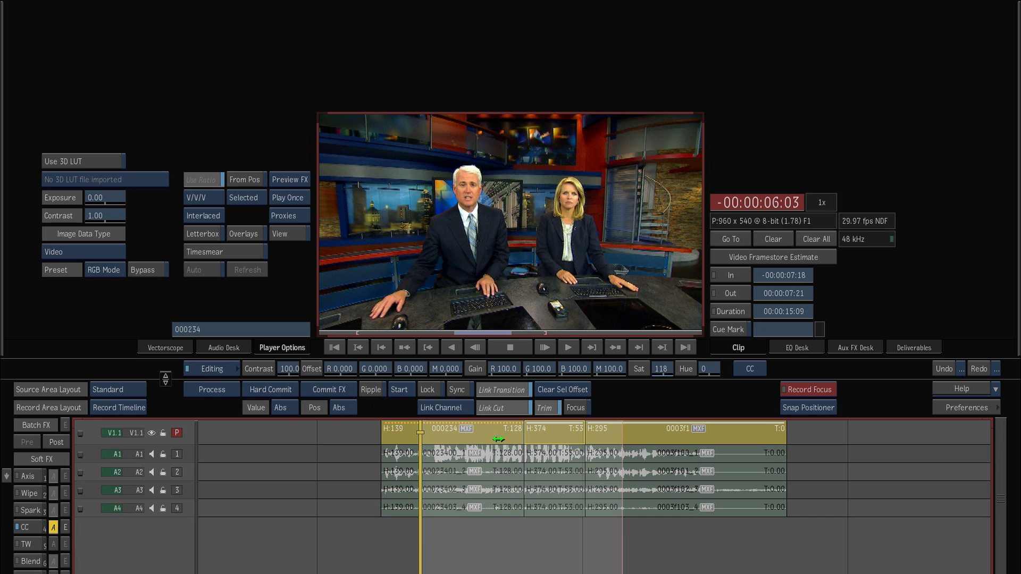
# Play the colour-corrected sequence full screen and scrub back to the first segment to check it.
pyautogui.hotkey('ctrl', 'p')
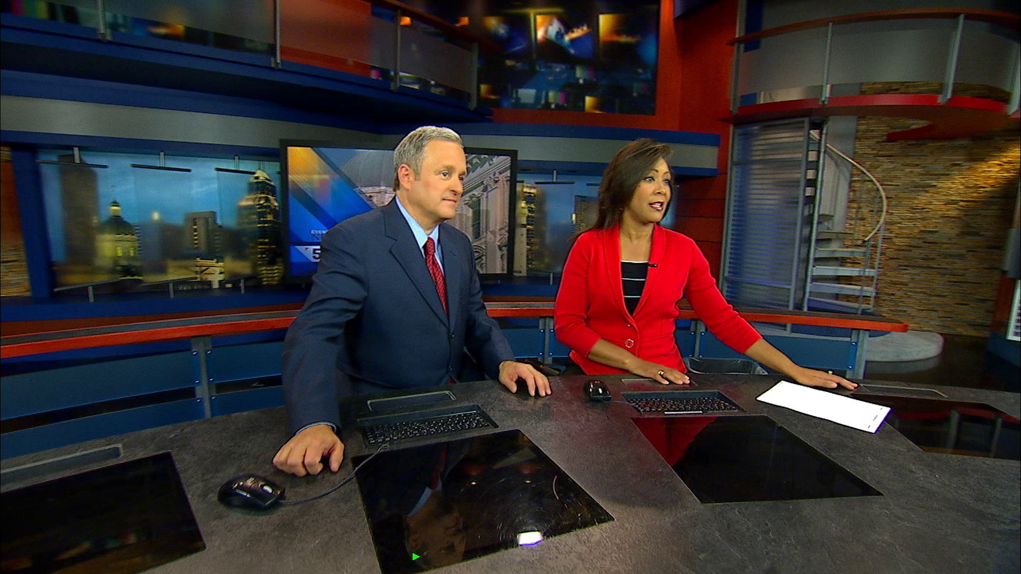
pyautogui.press('space')
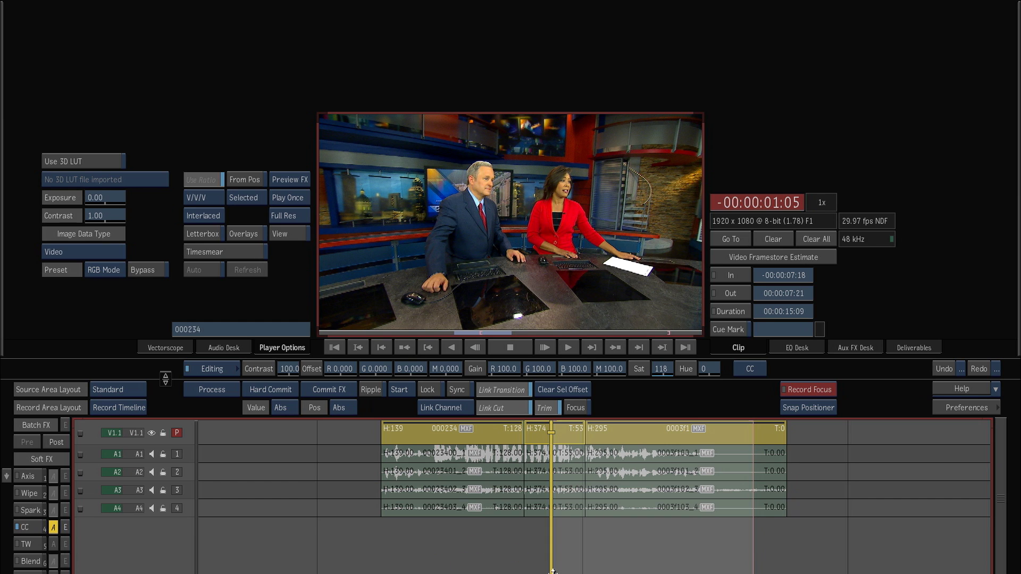
pyautogui.moveTo(553, 572); pyautogui.dragTo(495, 532)
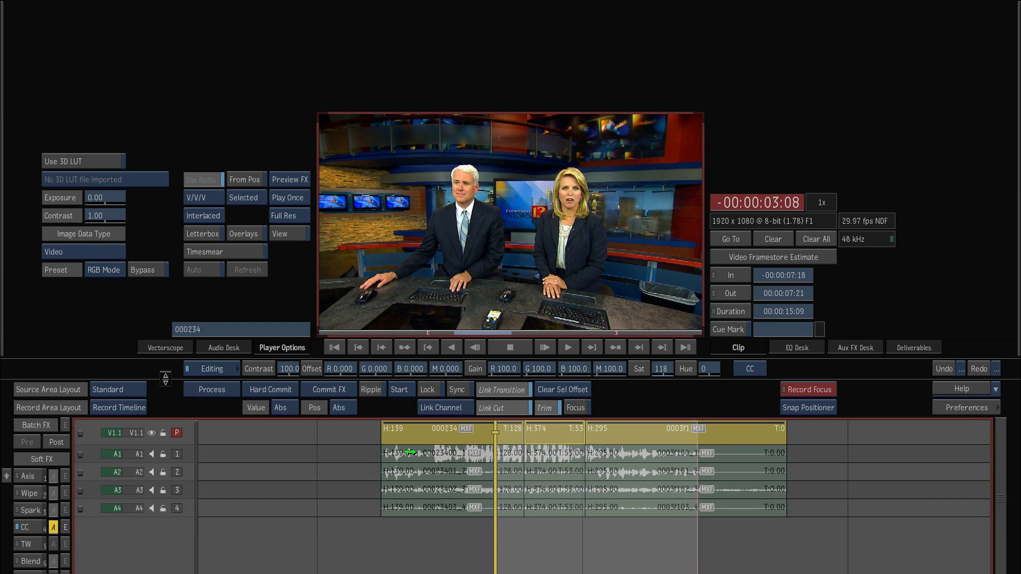